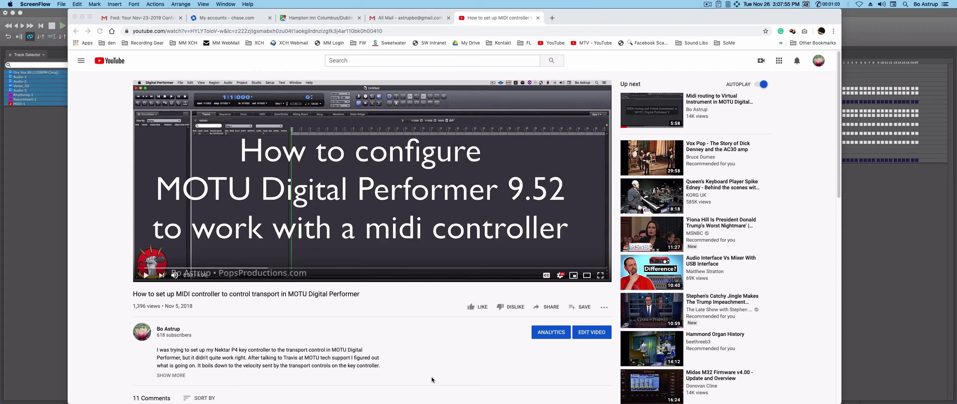
scroll(432, 363, "down", 1)
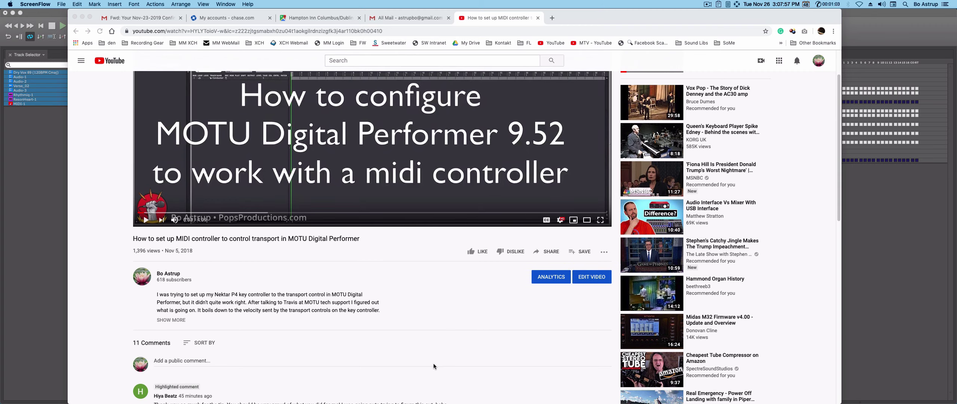
scroll(434, 363, "down", 3)
scroll(433, 362, "down", 1)
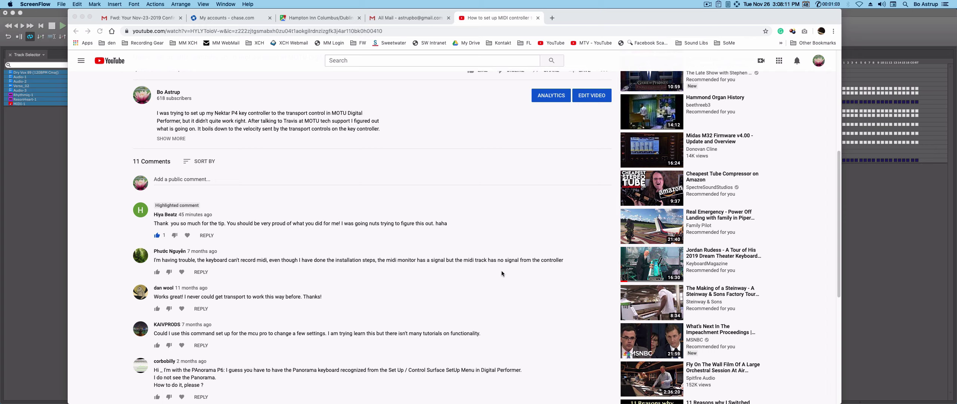
scroll(502, 268, "up", 1)
scroll(502, 267, "up", 5)
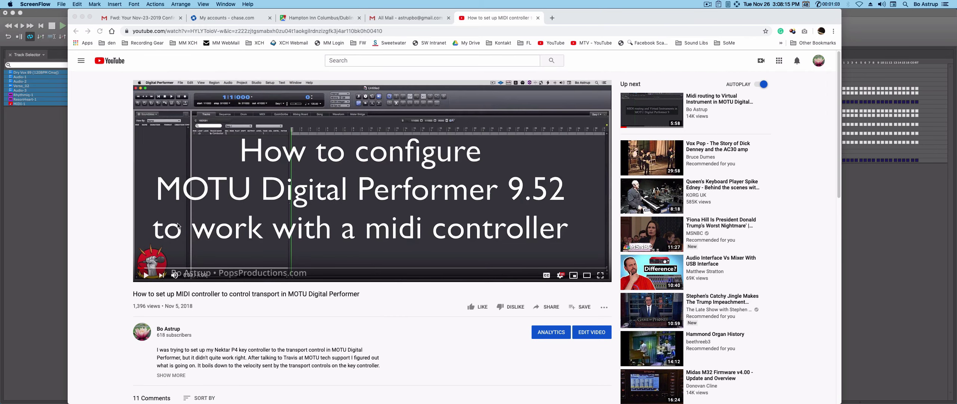
- Bring Digital Performer forward and turn off Multi Record in the Studio menu
left_click(52, 223)
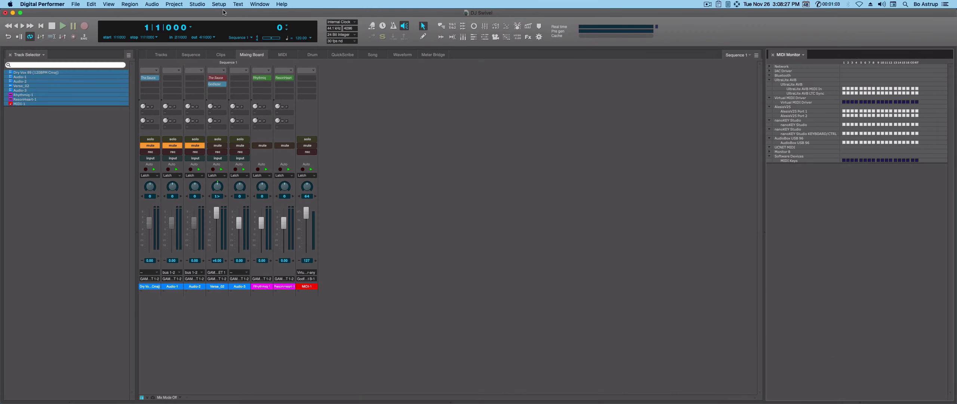
left_click(197, 5)
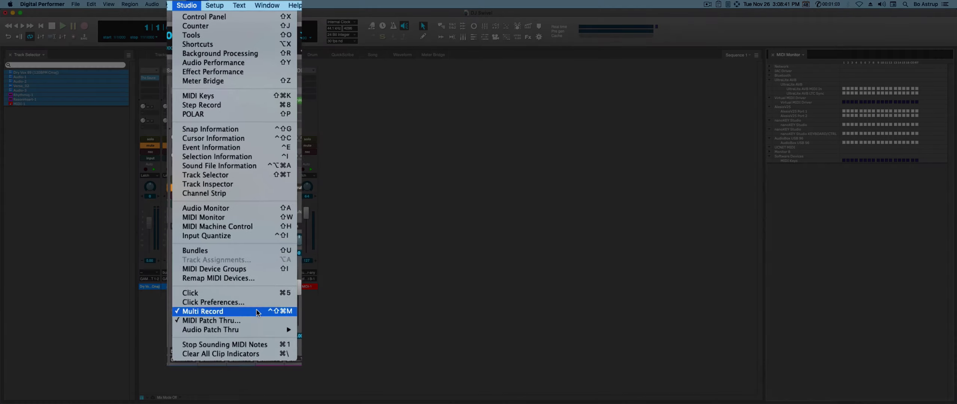
left_click(259, 335)
left_click(196, 4)
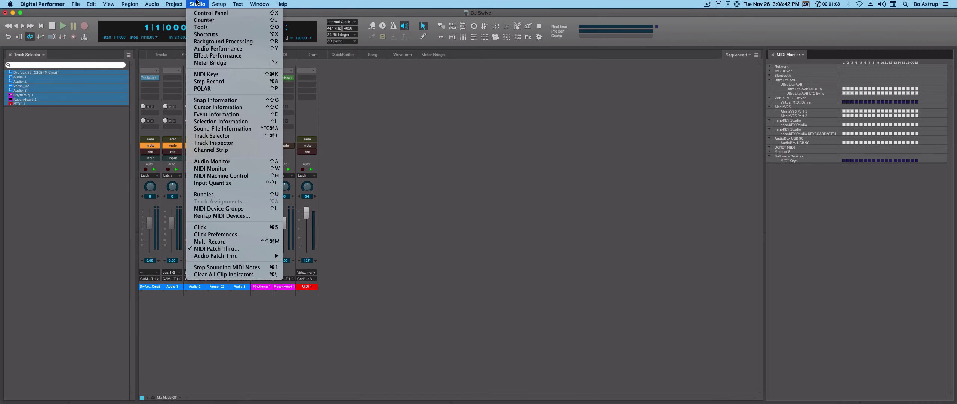
left_click(197, 6)
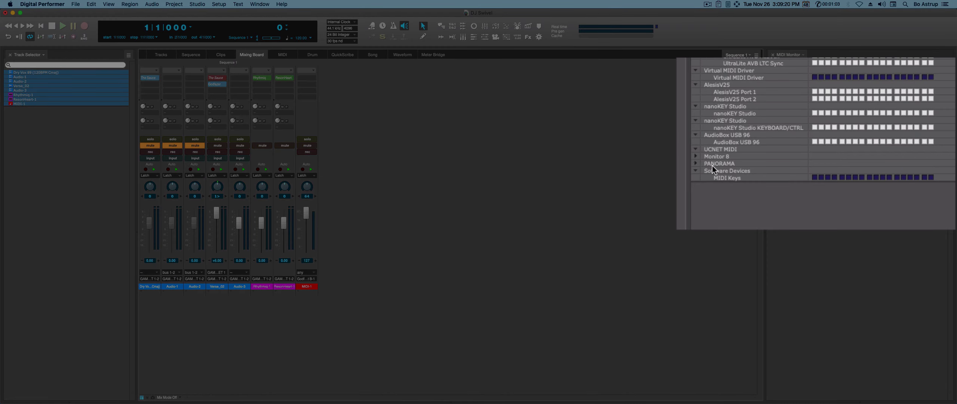
- Expand the PANORAMA device in the MIDI Monitor to reveal its four ports
left_click(695, 163)
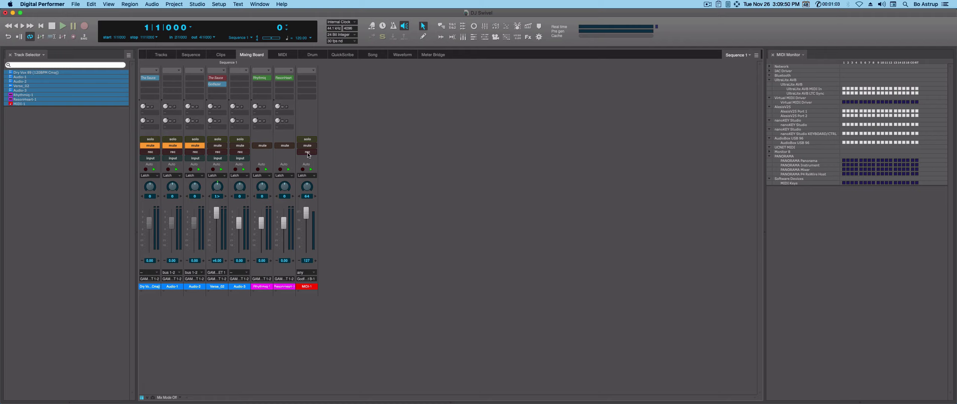
- Record-enable the MIDI-1 track and turn Studio > Multi Record back on
left_click(307, 152)
left_click(219, 4)
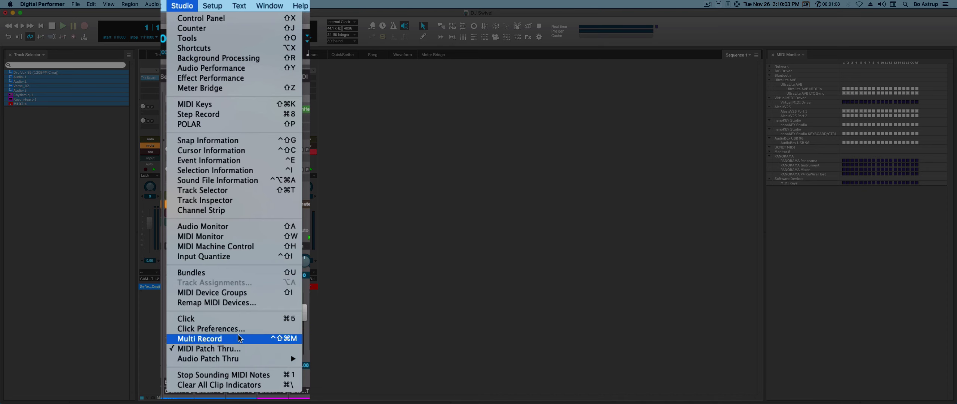
left_click(238, 338)
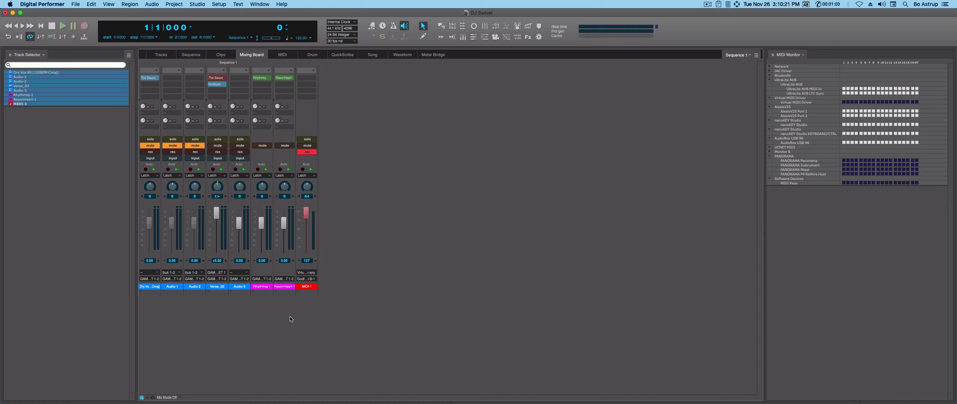
- Set the MIDI-1 input to Unconfigured Ports > PANORAMA Panorama > PANORAMA Panorama-1
left_click(309, 280)
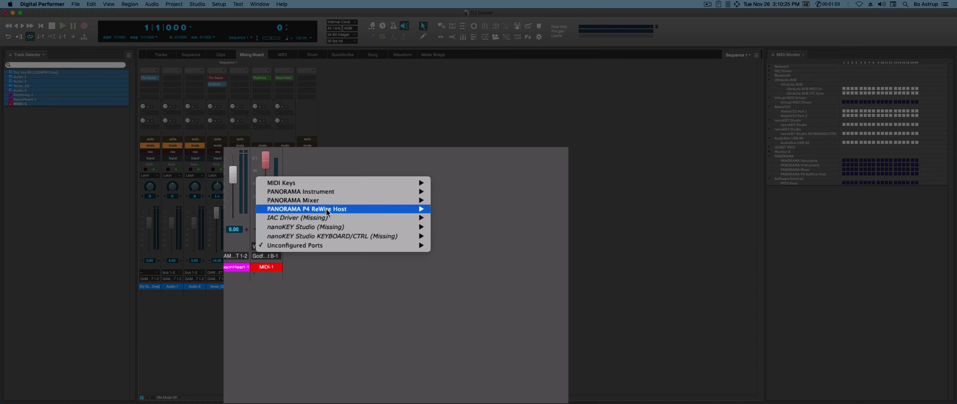
mouse_move(463, 297)
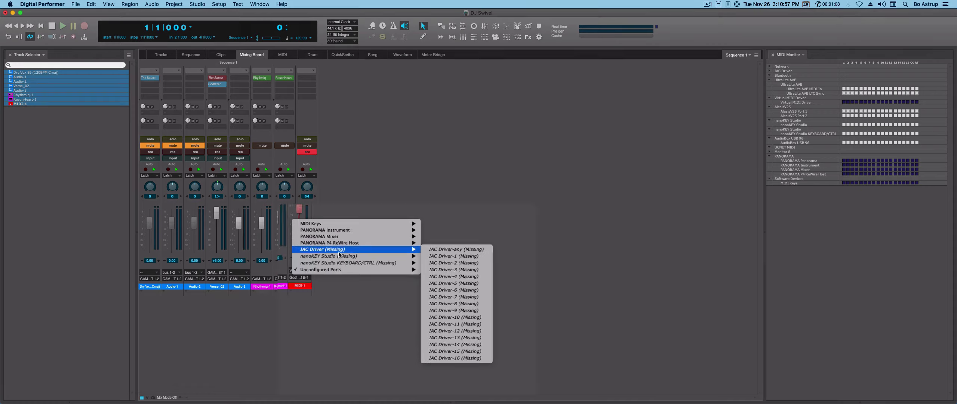
mouse_move(359, 271)
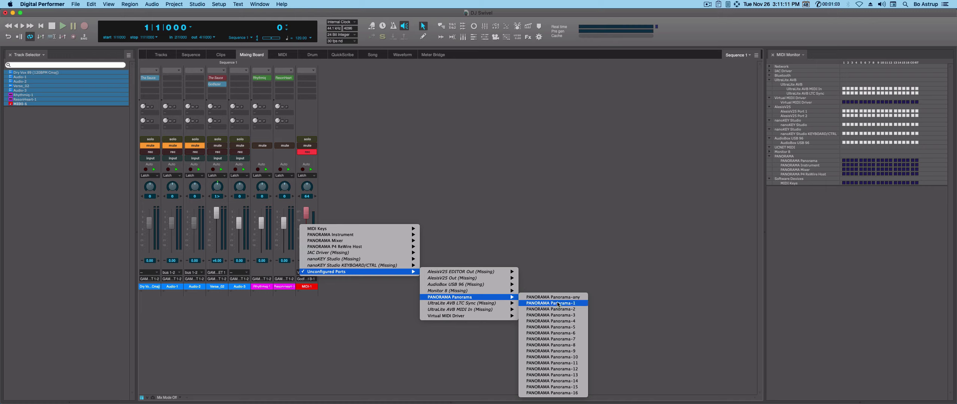
left_click(562, 304)
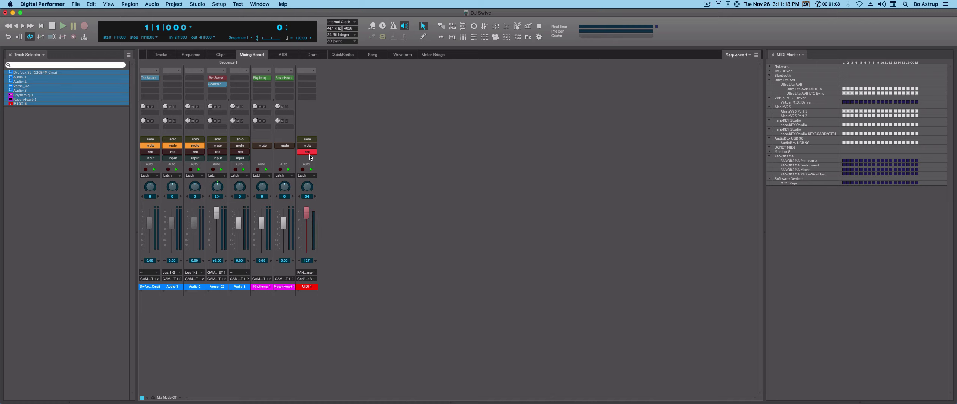